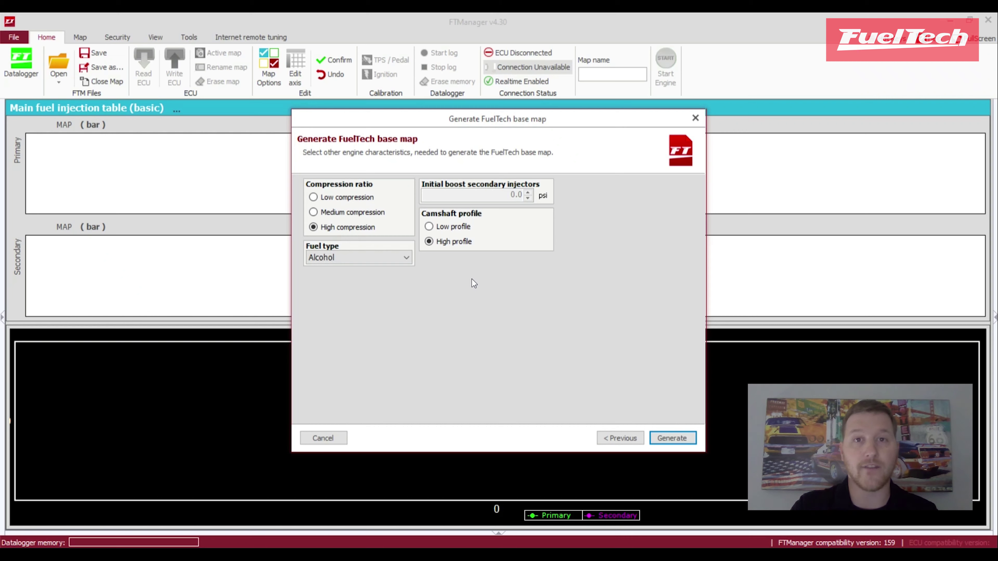
# Step: Generate the FuelTech base map and view its wiring harness diagram
pyautogui.click(678, 436)
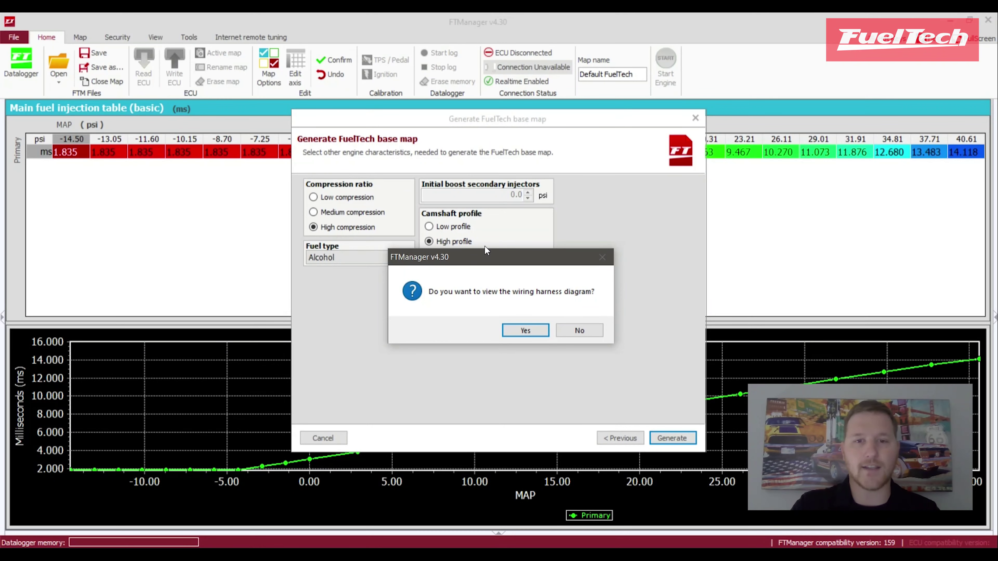
pyautogui.click(517, 330)
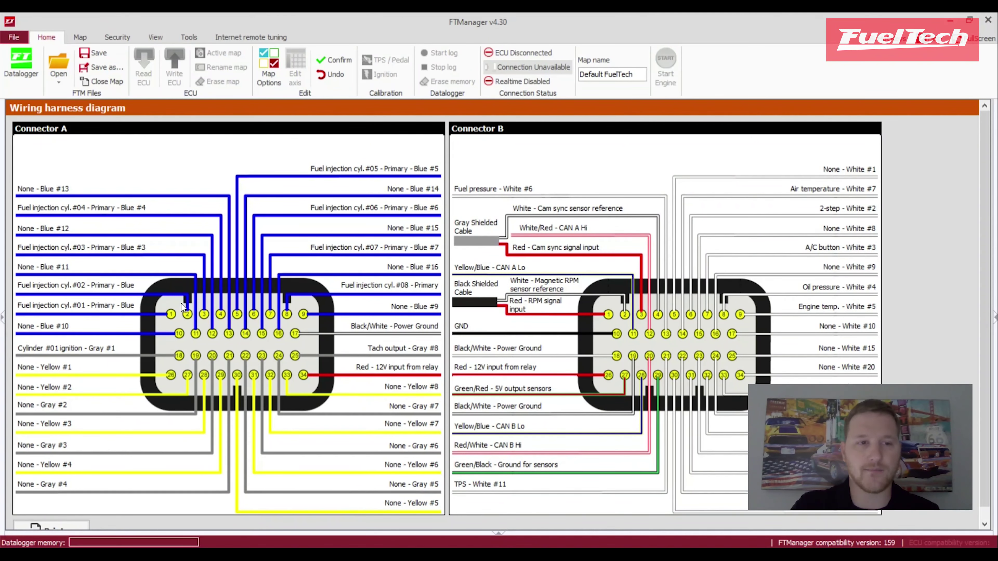
# Step: Change white-wire input #3 from the sensor inputs settings to the Staging button function
pyautogui.click(3, 321)
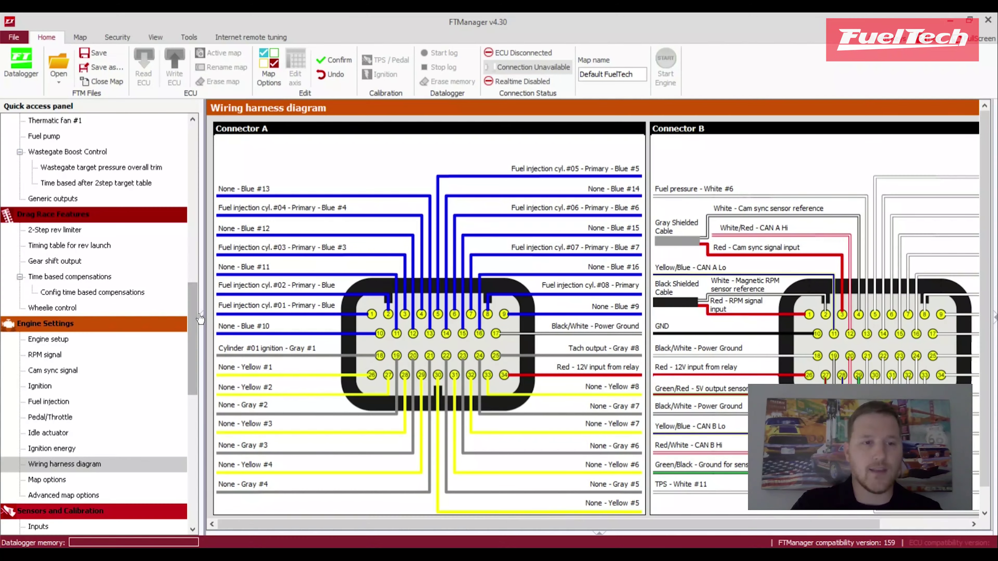
pyautogui.moveTo(196, 318); pyautogui.dragTo(194, 398)
pyautogui.click(43, 230)
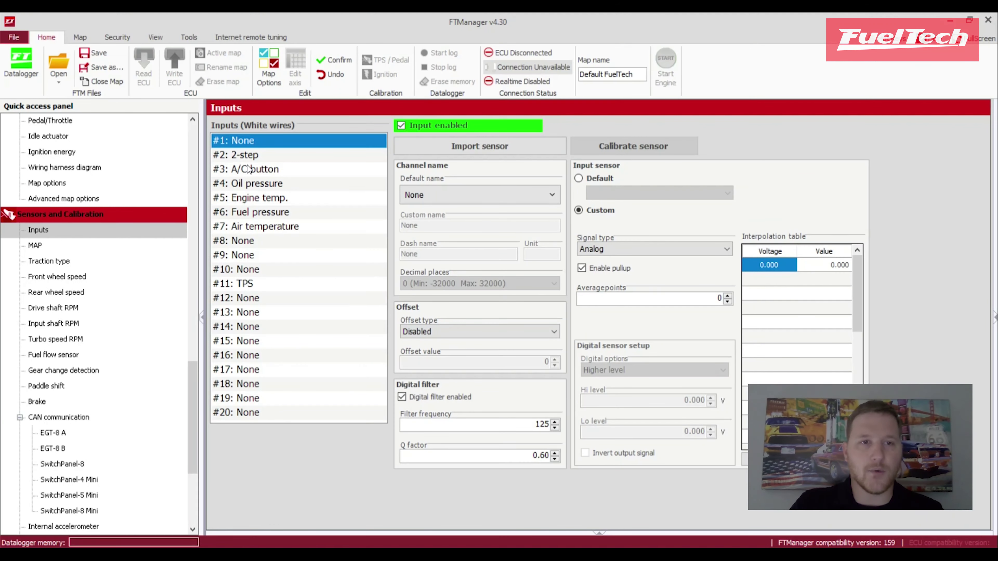
pyautogui.click(273, 170)
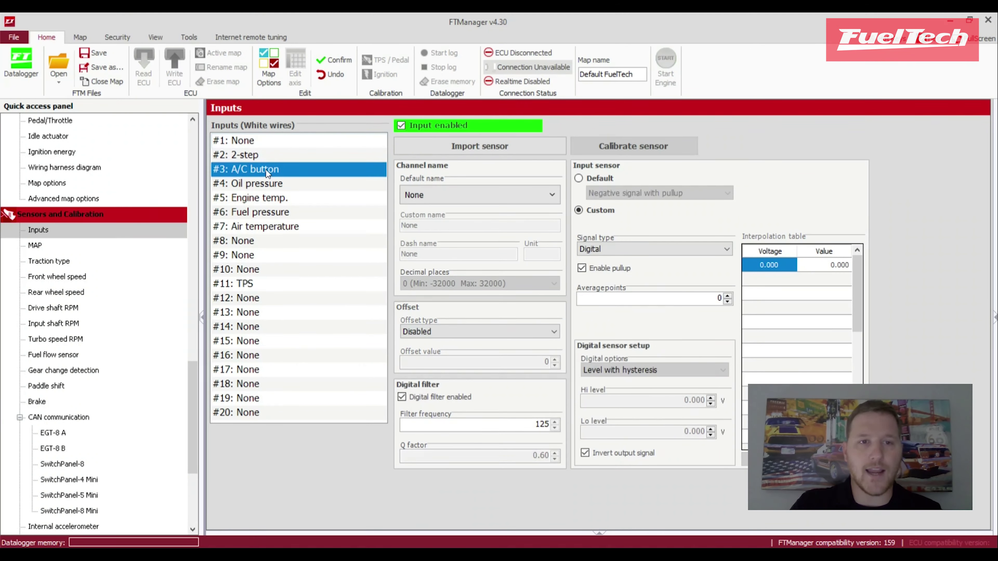
pyautogui.click(554, 192)
pyautogui.write('sta')
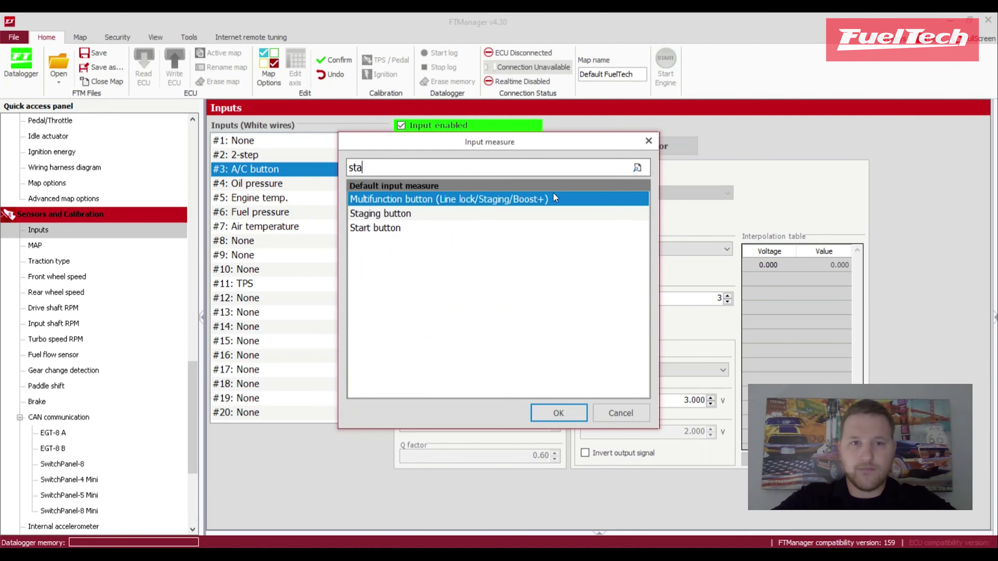
pyautogui.click(431, 213)
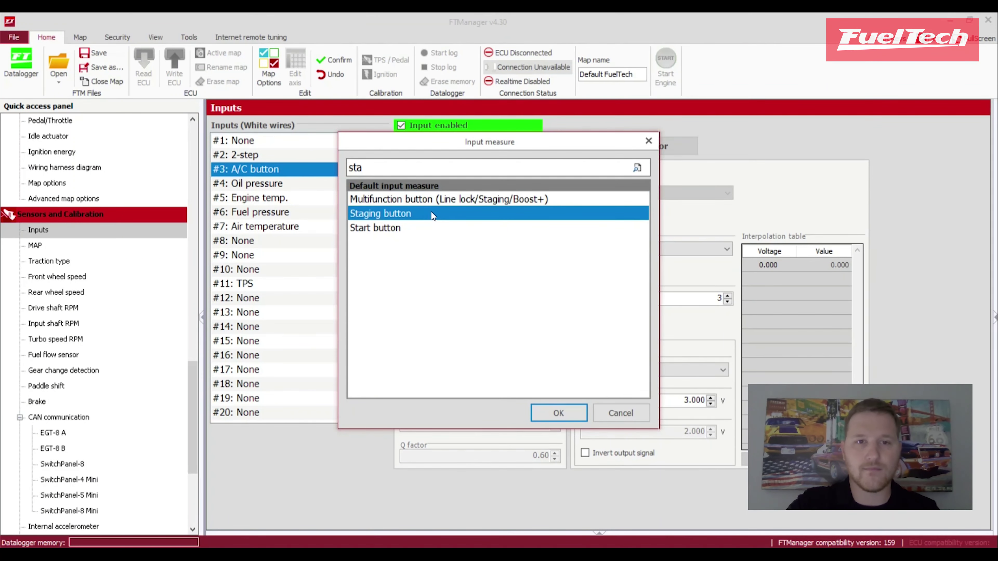
pyautogui.click(565, 410)
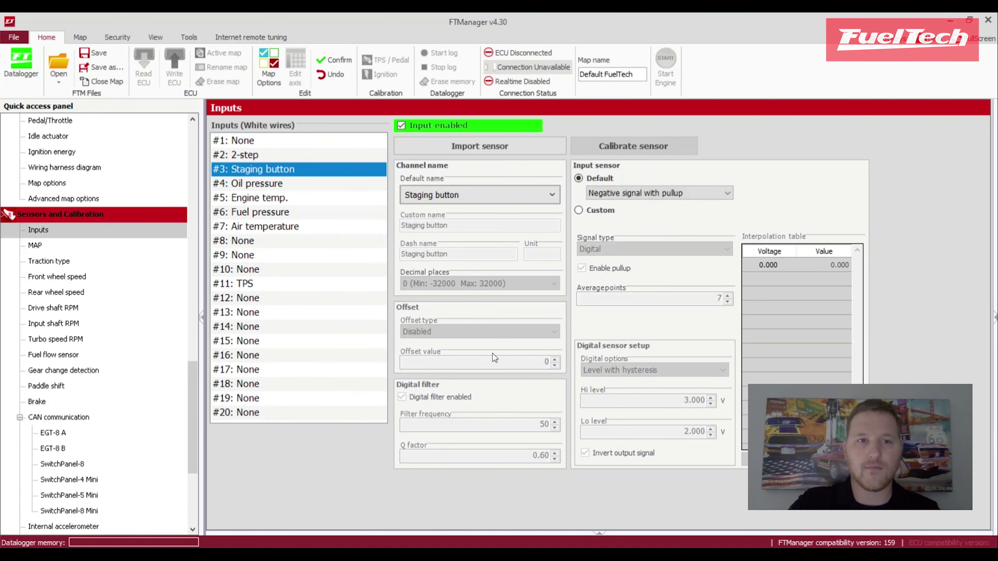
# Step: Set the oil pressure input's sensor to PS150 (150psi, 0.5 to 4.5V) and the engine temperature input's to GM temperature sensor (USA)
pyautogui.click(270, 186)
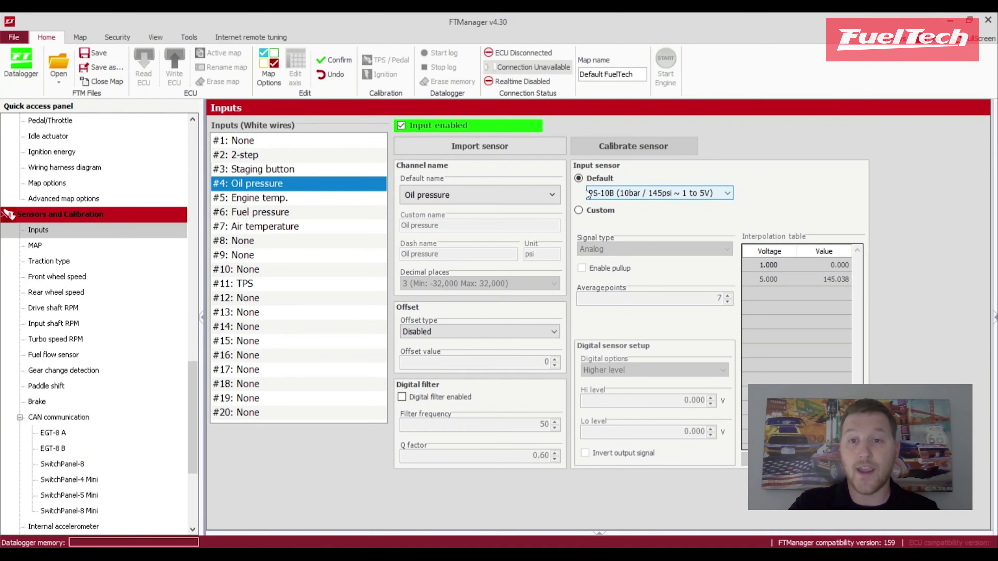
pyautogui.click(626, 193)
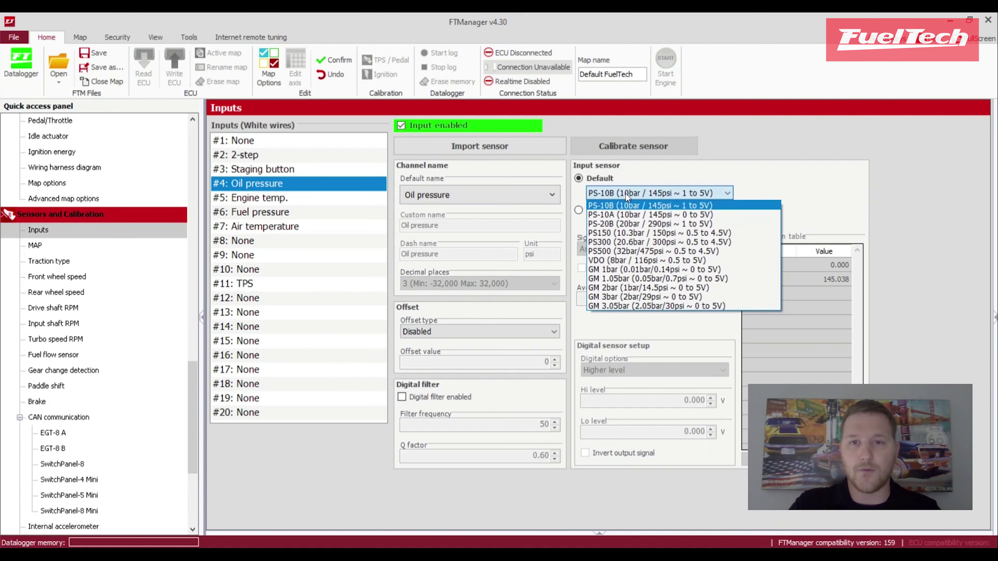
pyautogui.click(613, 233)
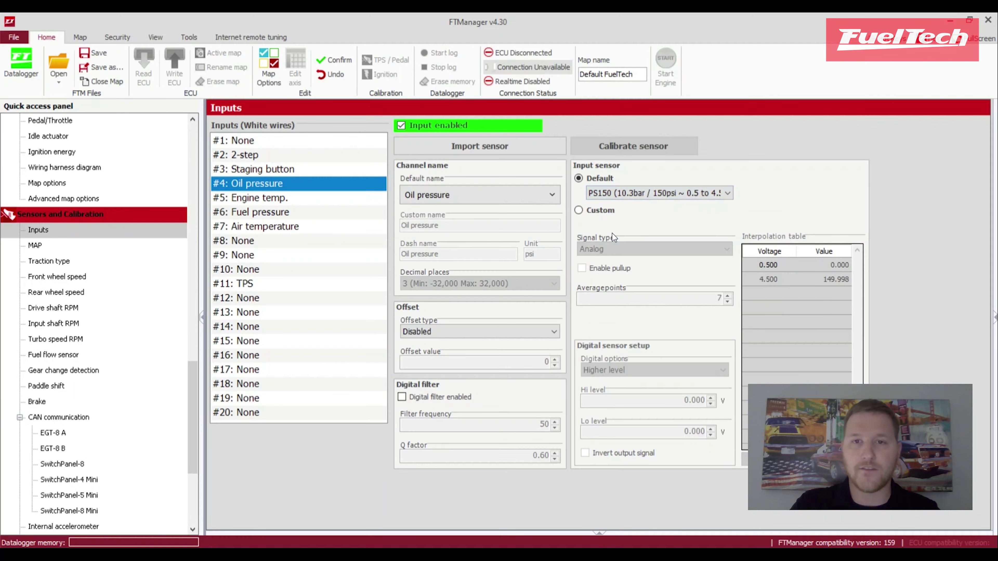
pyautogui.click(285, 196)
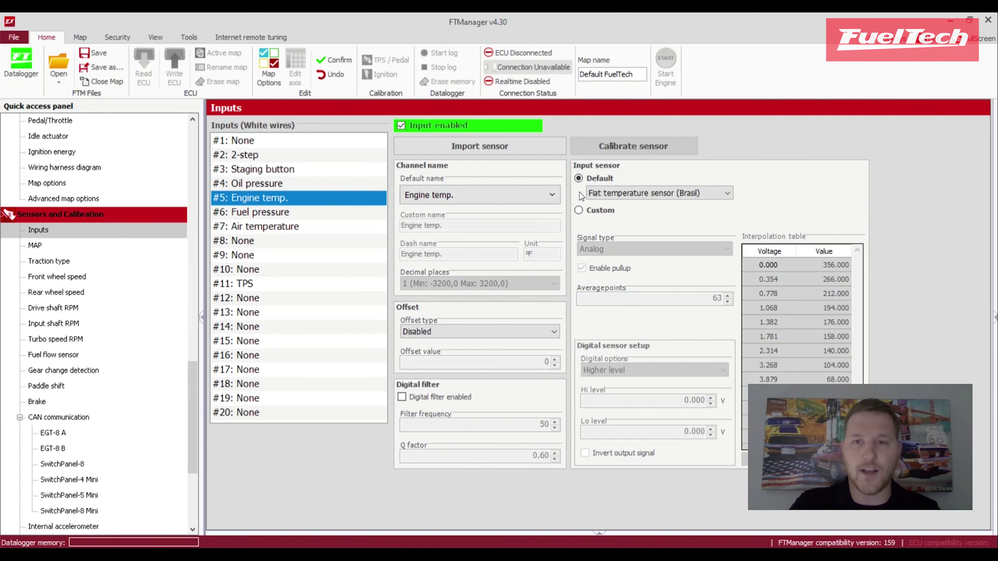
pyautogui.click(673, 193)
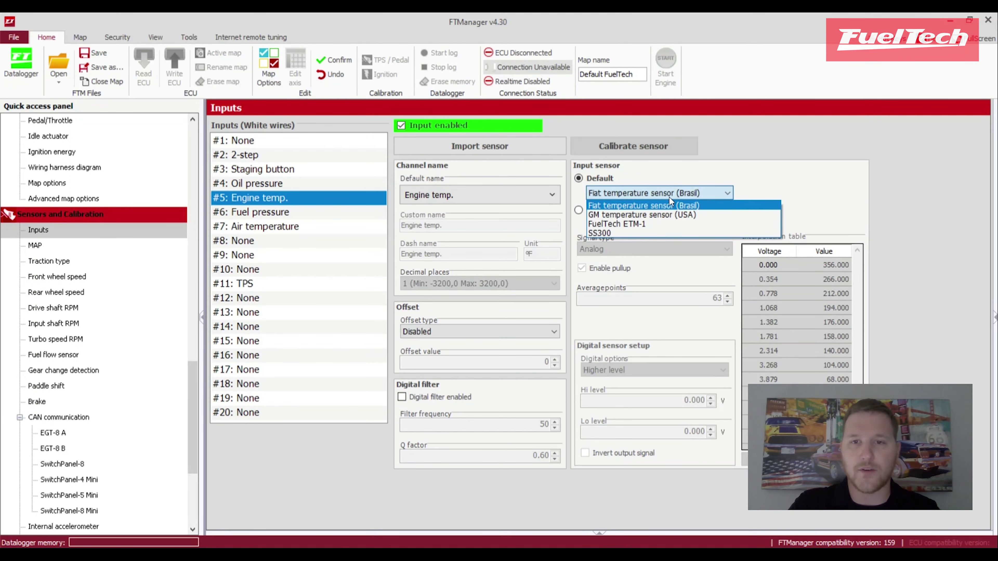
pyautogui.click(650, 215)
# Step: Set the fuel pressure input's sensor to PS150 (150psi, 0.5 to 4.5V) and the air temperature input's to GM temperature sensor (USA)
pyautogui.click(293, 213)
pyautogui.click(715, 193)
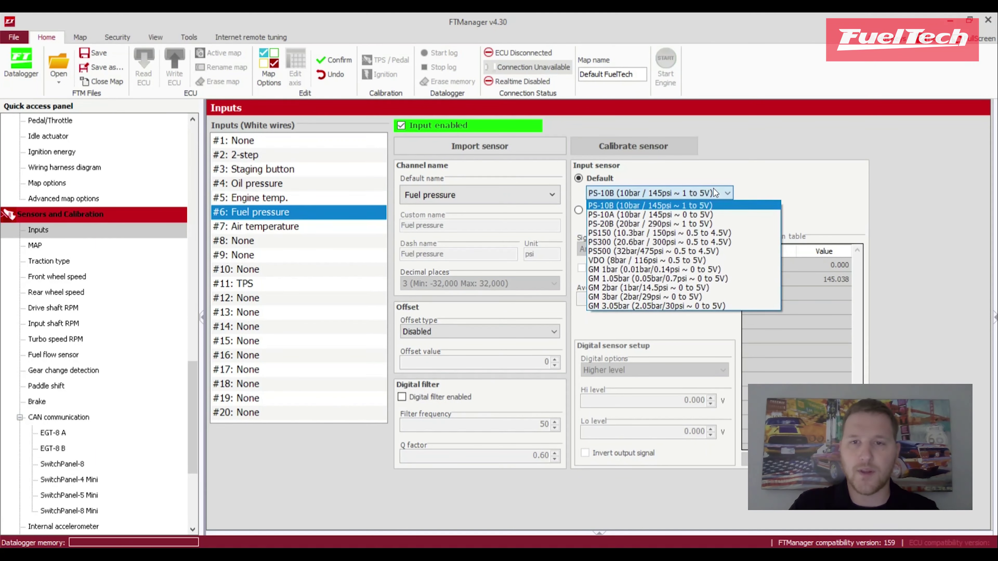
pyautogui.click(646, 231)
pyautogui.click(307, 227)
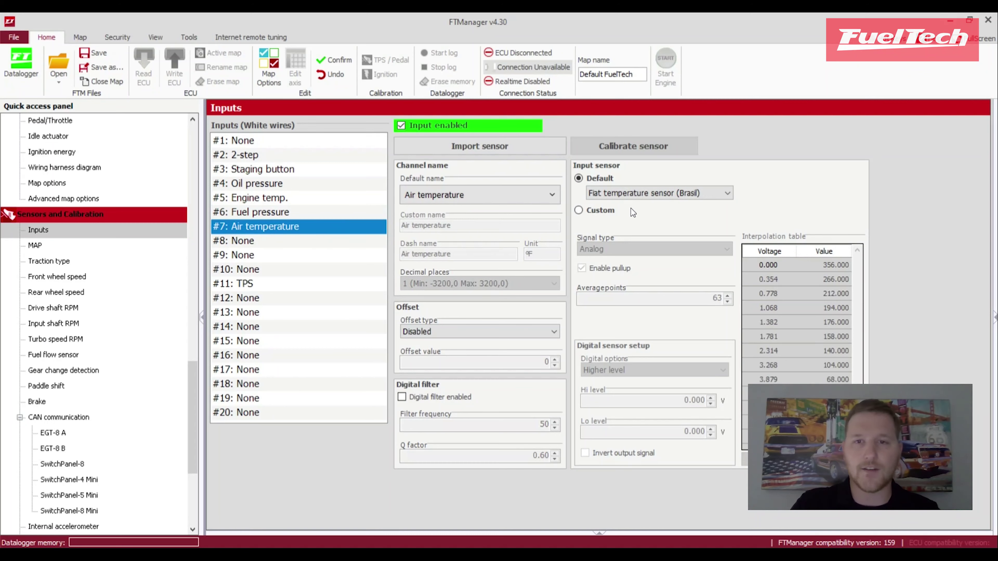
pyautogui.click(673, 192)
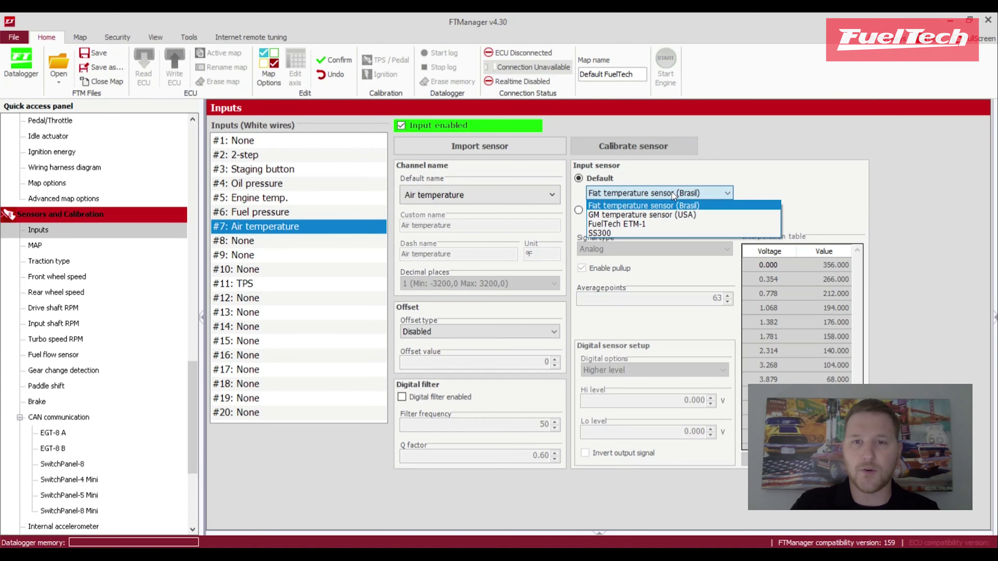
pyautogui.click(657, 215)
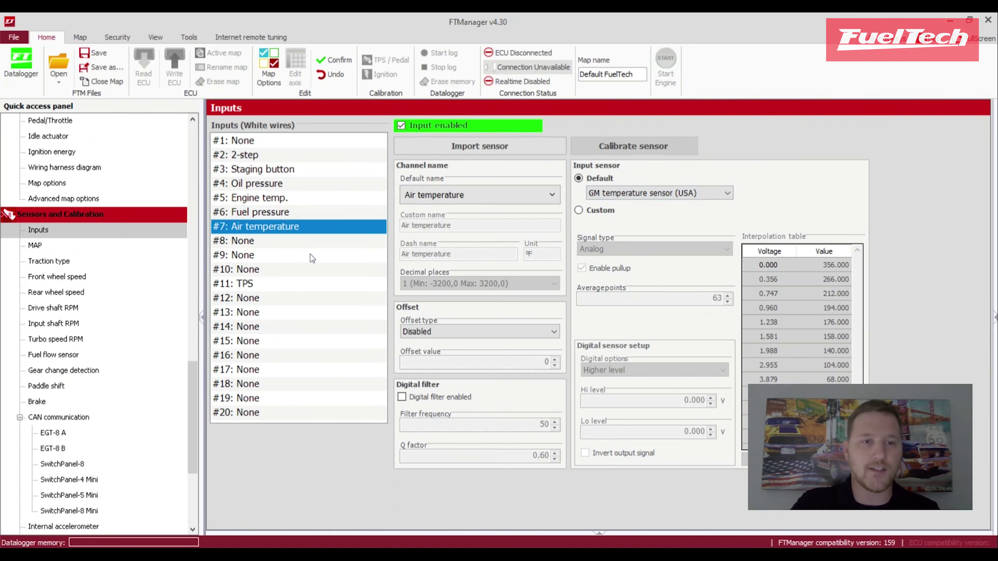
# Step: Assign Wastegate Pressure to white-wire input #10 and set its sensor to PS150 (150psi, 0.5 to 4.5V)
pyautogui.click(251, 271)
pyautogui.click(500, 196)
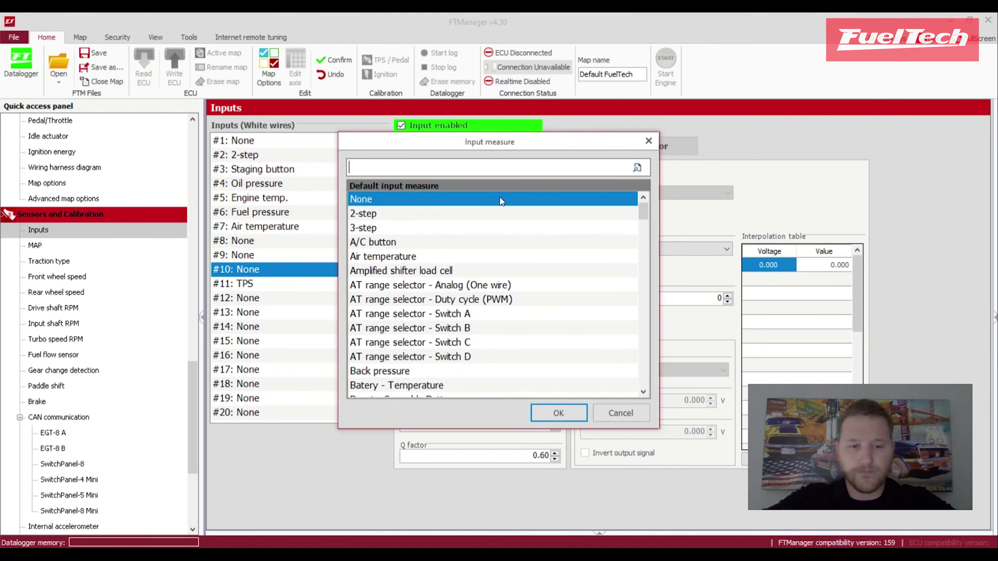
pyautogui.write('wa')
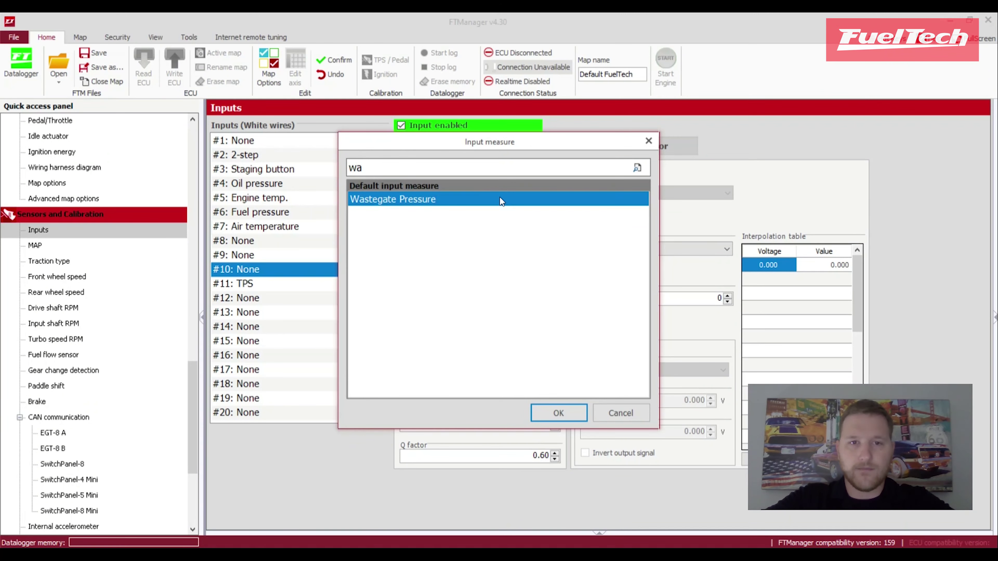
pyautogui.write('stegate')
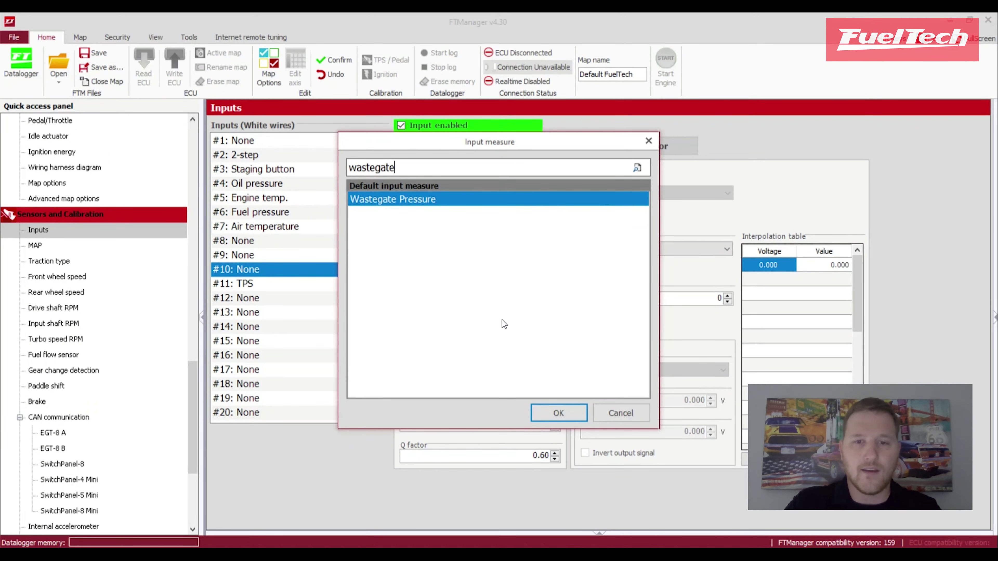
pyautogui.click(551, 415)
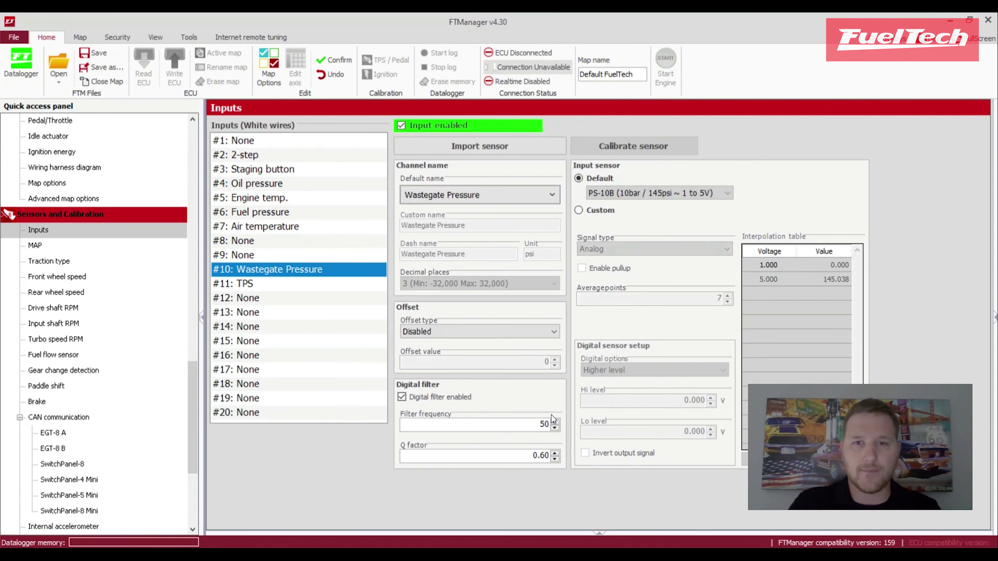
pyautogui.click(706, 192)
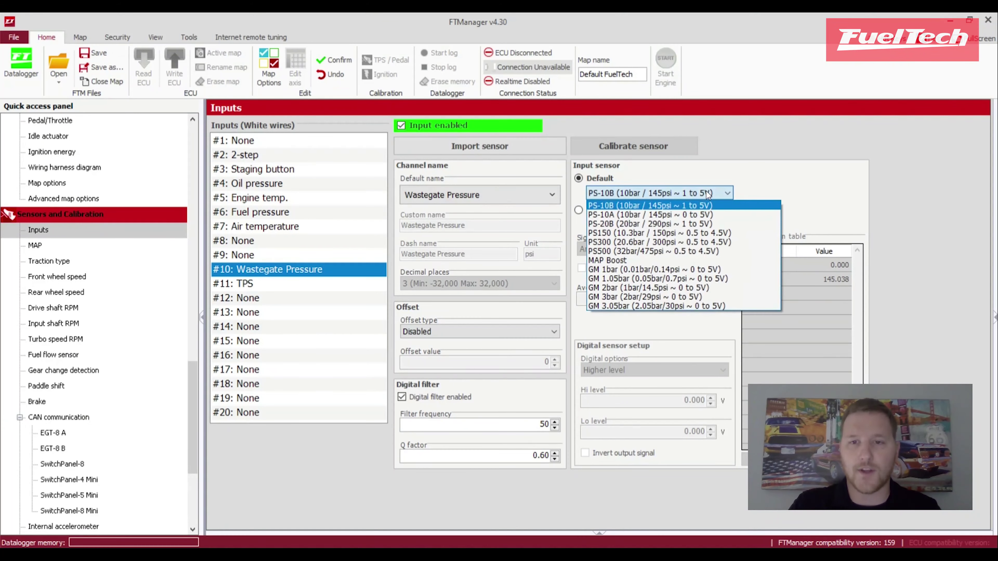
pyautogui.click(636, 235)
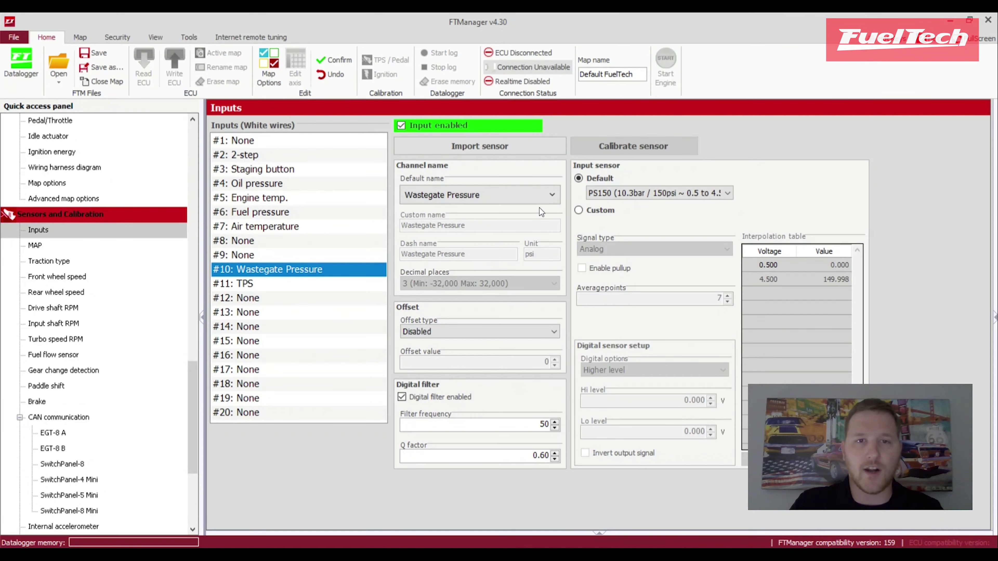
# Step: Assign the Wastegate increase function to yellow output #1 in the outputs settings
pyautogui.moveTo(193, 378); pyautogui.dragTo(194, 439)
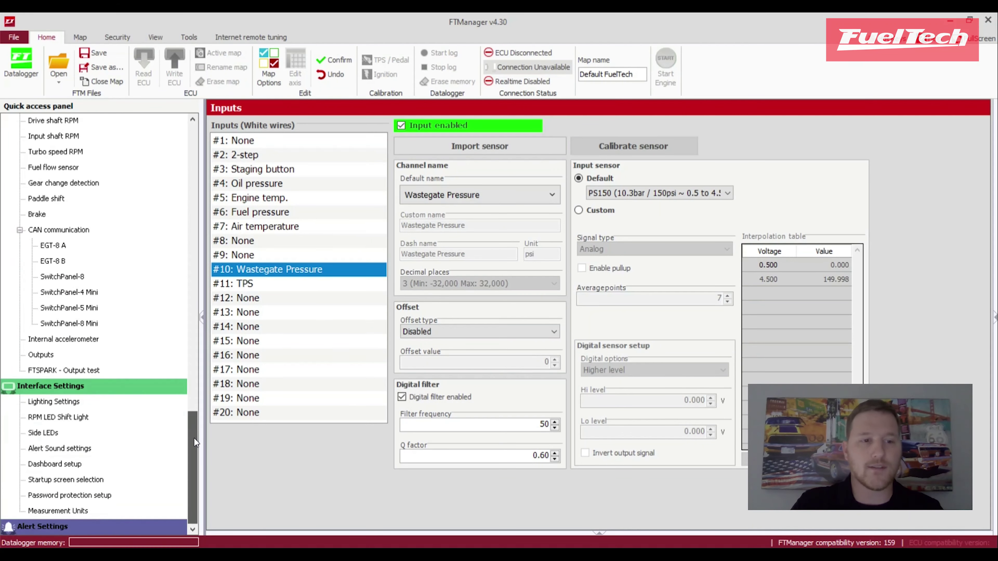
pyautogui.click(41, 355)
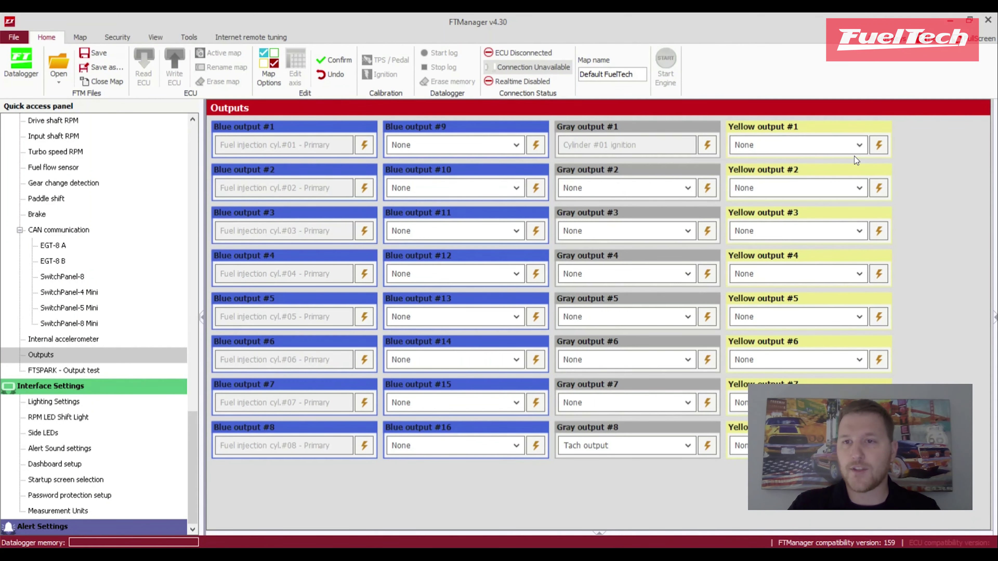
pyautogui.click(863, 147)
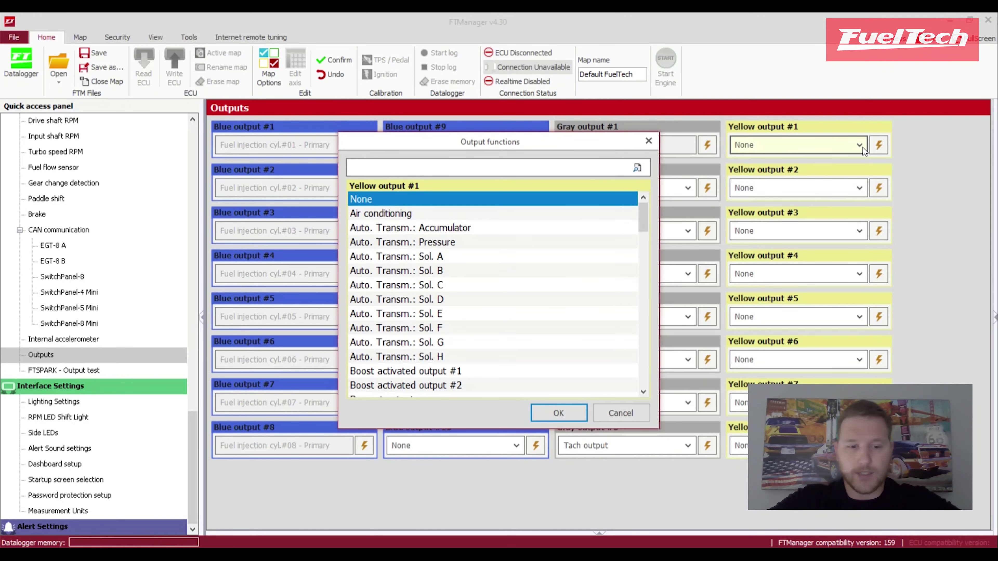
pyautogui.write('waste')
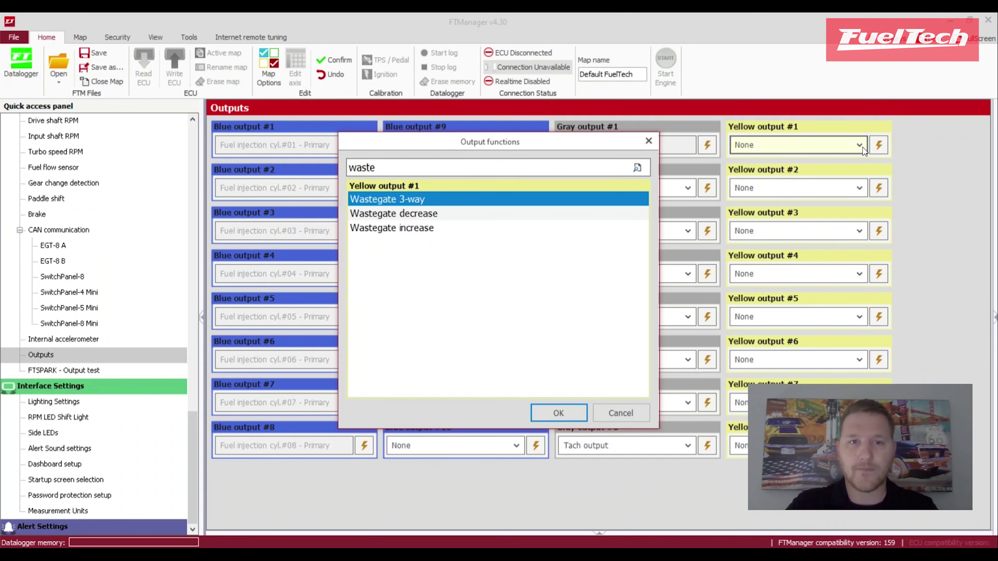
pyautogui.click(446, 228)
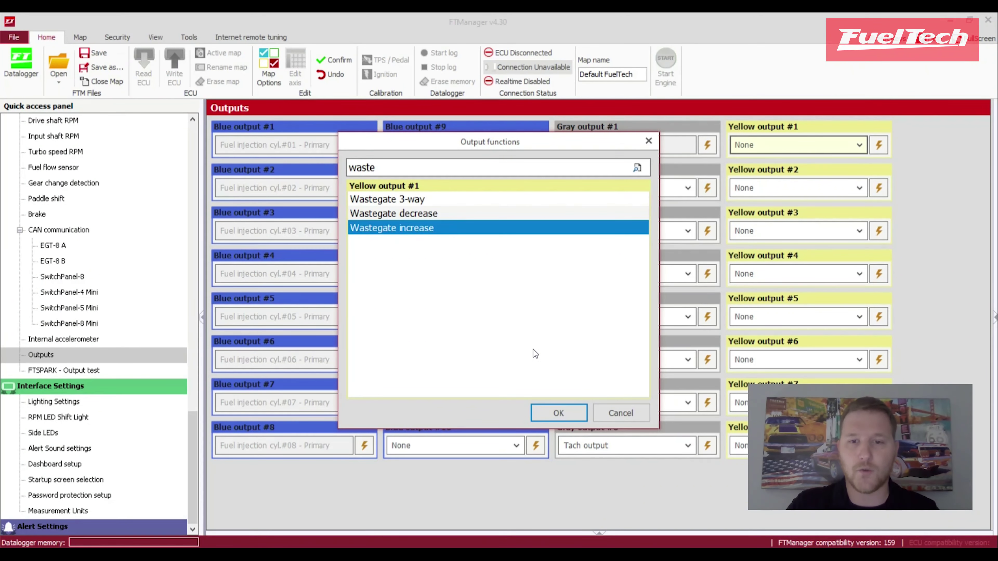
pyautogui.click(556, 413)
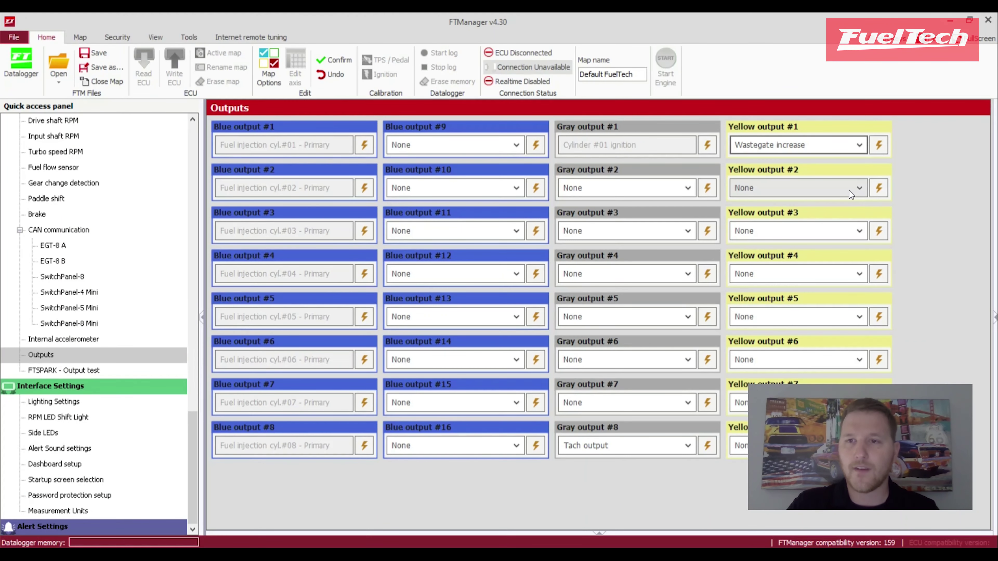
# Step: Assign the Wastegate decrease function to yellow output #2
pyautogui.click(863, 191)
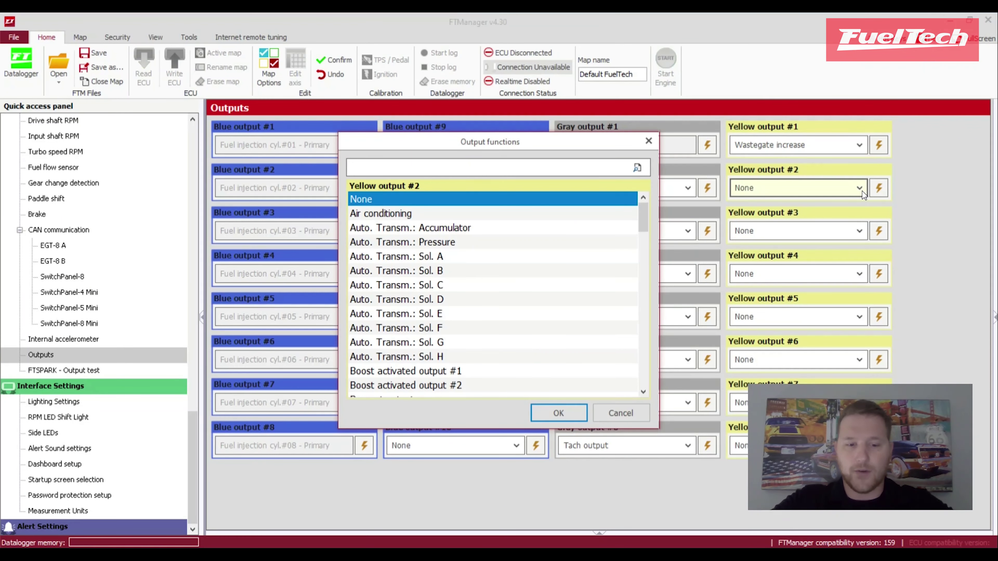
pyautogui.write('wast')
pyautogui.click(553, 214)
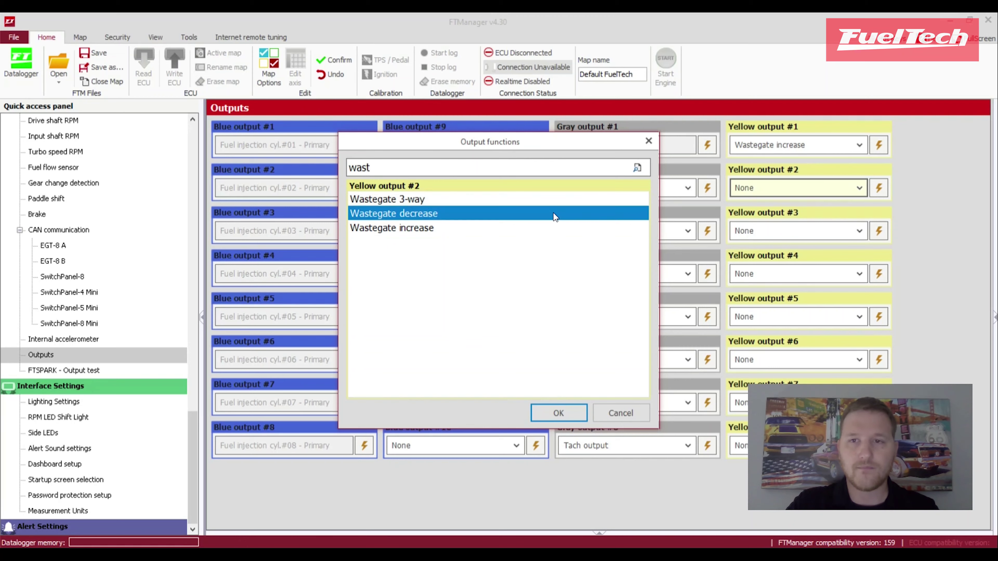
pyautogui.click(559, 411)
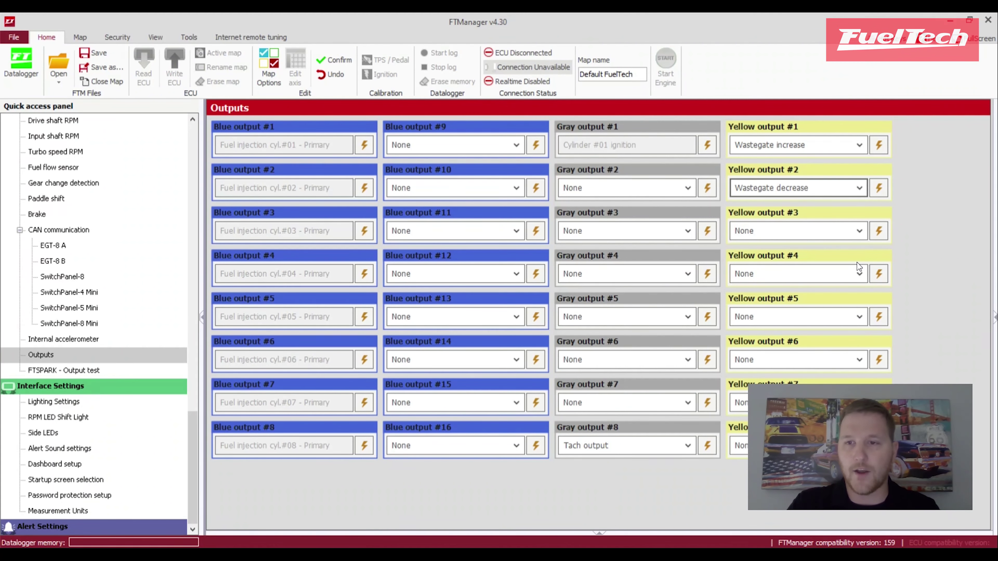
# Step: Assign the Transbrake solenoid function to yellow output #4
pyautogui.click(859, 276)
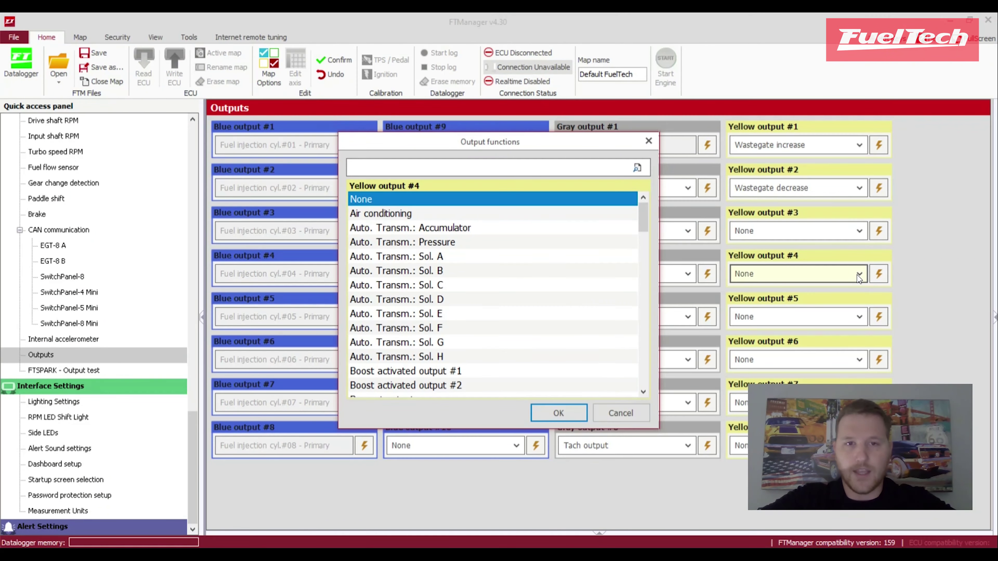
pyautogui.write('trans')
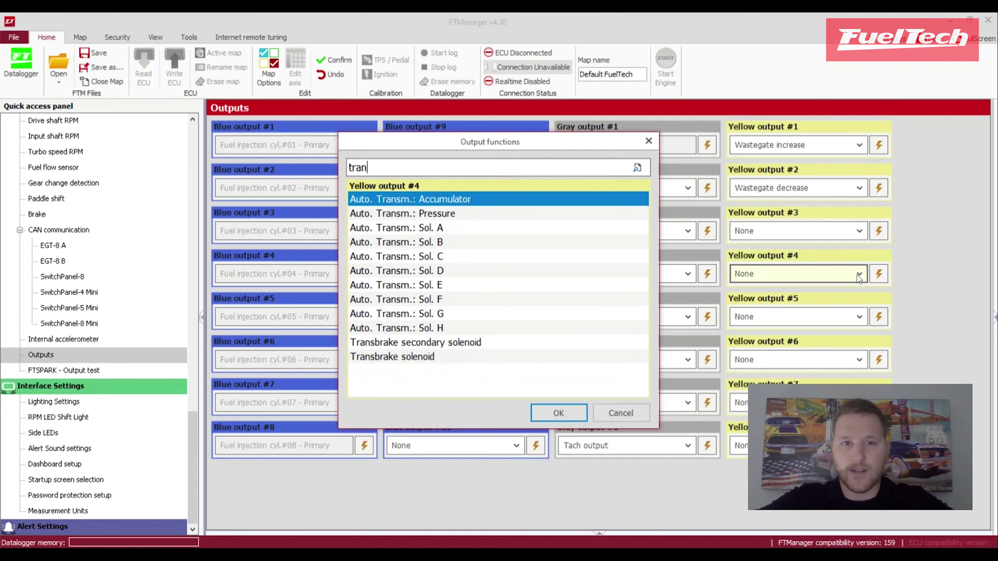
pyautogui.click(459, 357)
pyautogui.click(571, 409)
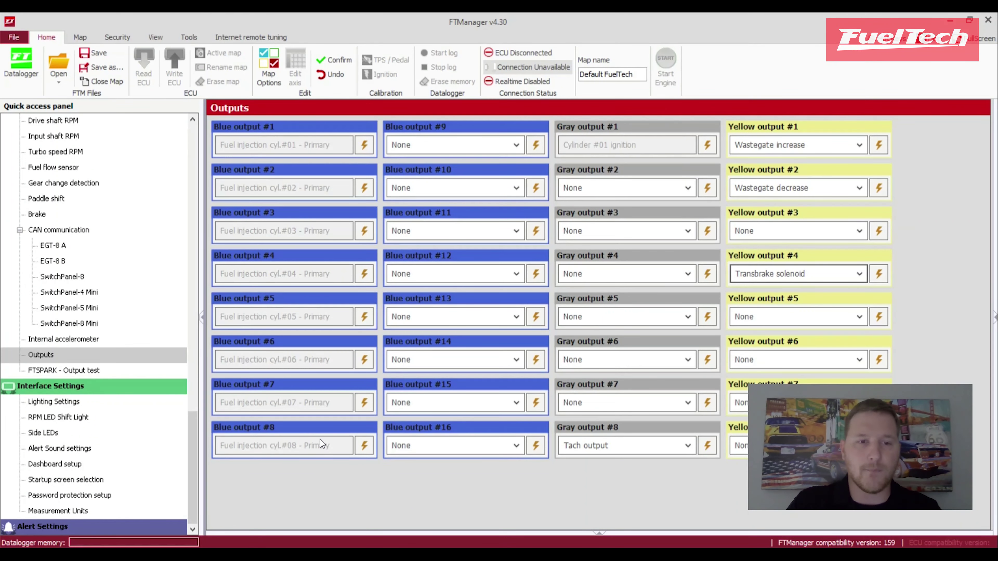
# Step: Review the main fuel injection table and the main ignition table in their basic 2D form
pyautogui.moveTo(191, 452); pyautogui.dragTo(191, 160)
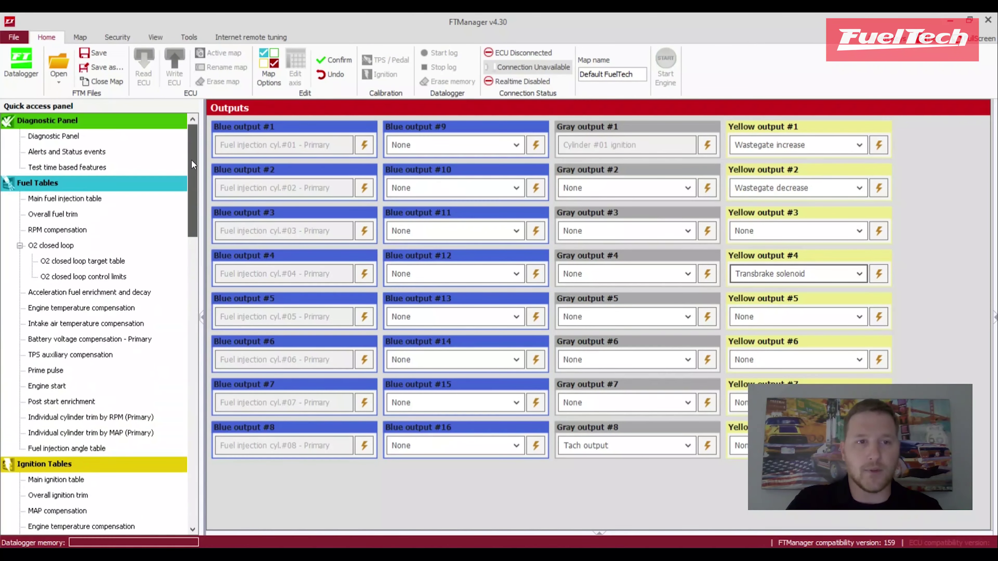
pyautogui.click(95, 196)
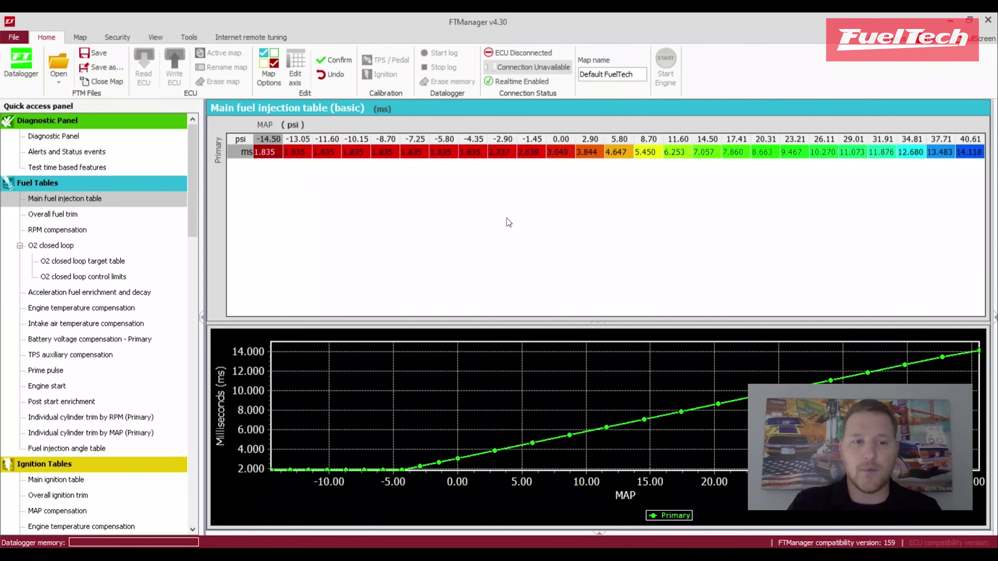
pyautogui.click(69, 481)
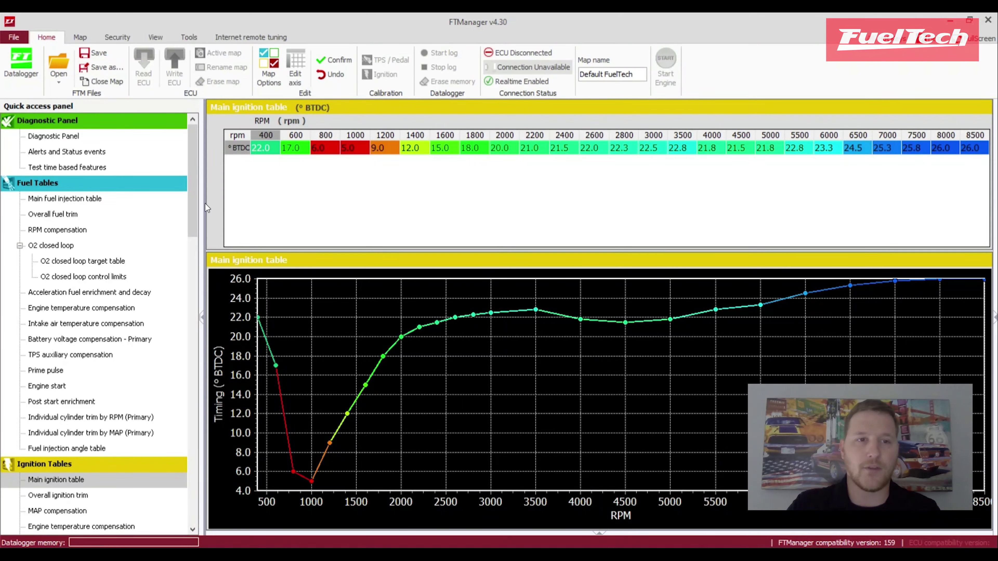
# Step: Set both Fuel maps and Ignition maps to Table in the advanced map options and accept the conversion from basic to advanced mode
pyautogui.moveTo(188, 188); pyautogui.dragTo(204, 353)
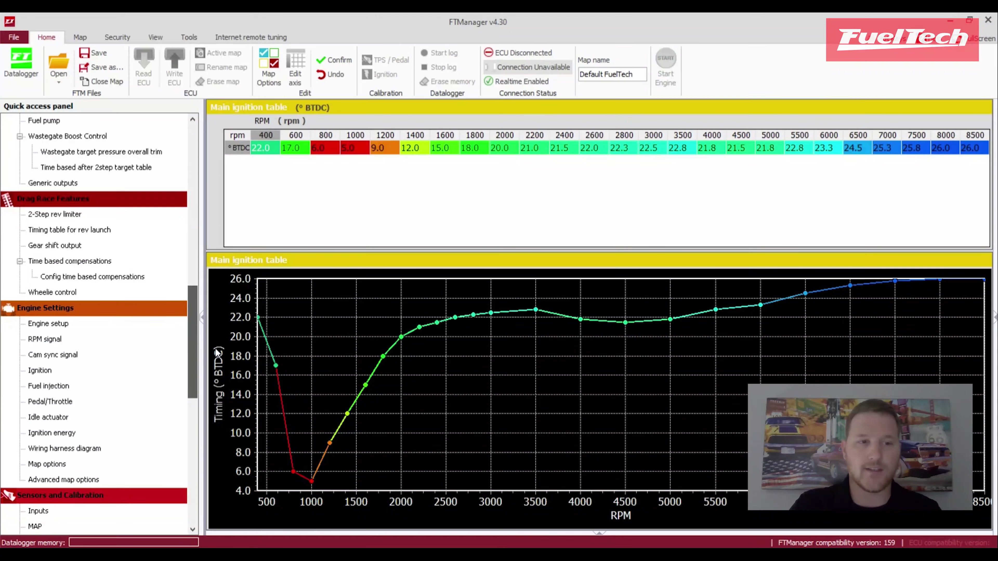
pyautogui.click(74, 478)
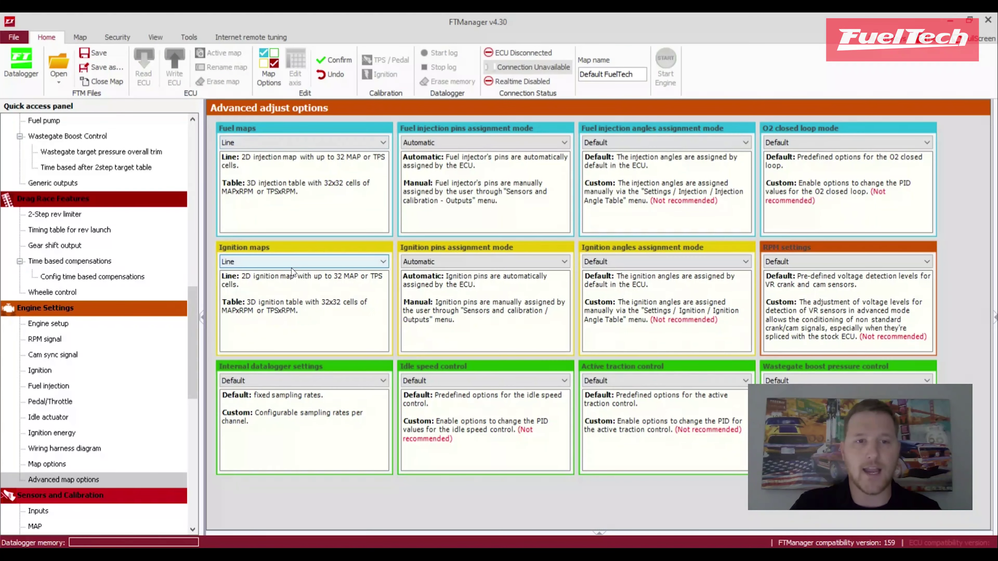
pyautogui.click(325, 142)
pyautogui.click(310, 161)
pyautogui.click(286, 261)
pyautogui.click(281, 284)
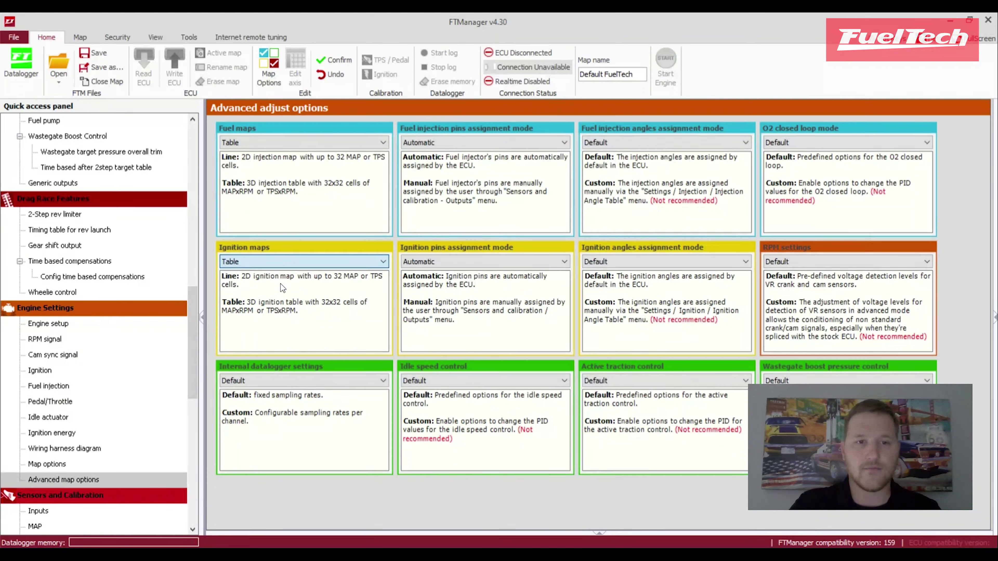
pyautogui.click(337, 60)
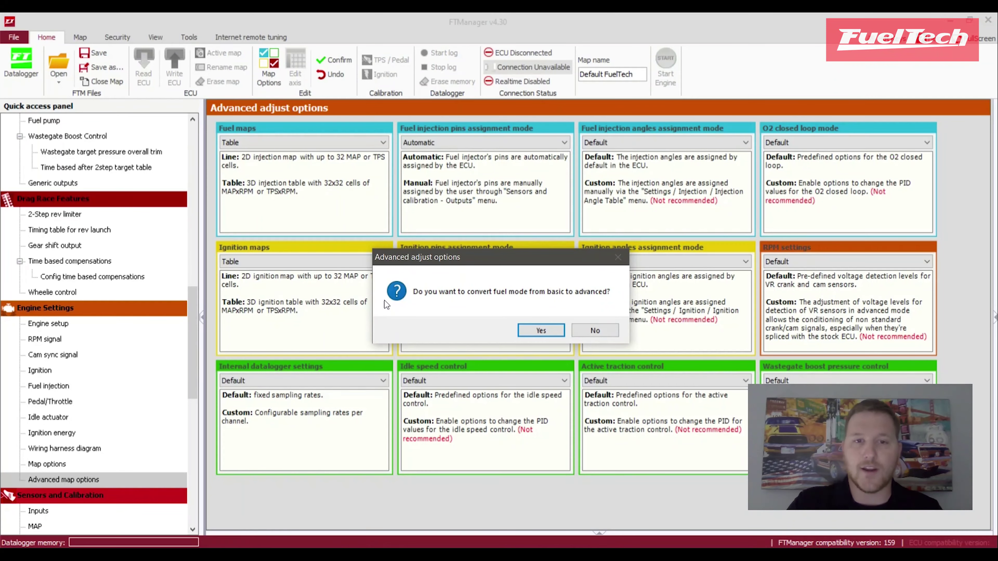
pyautogui.click(552, 330)
pyautogui.click(535, 331)
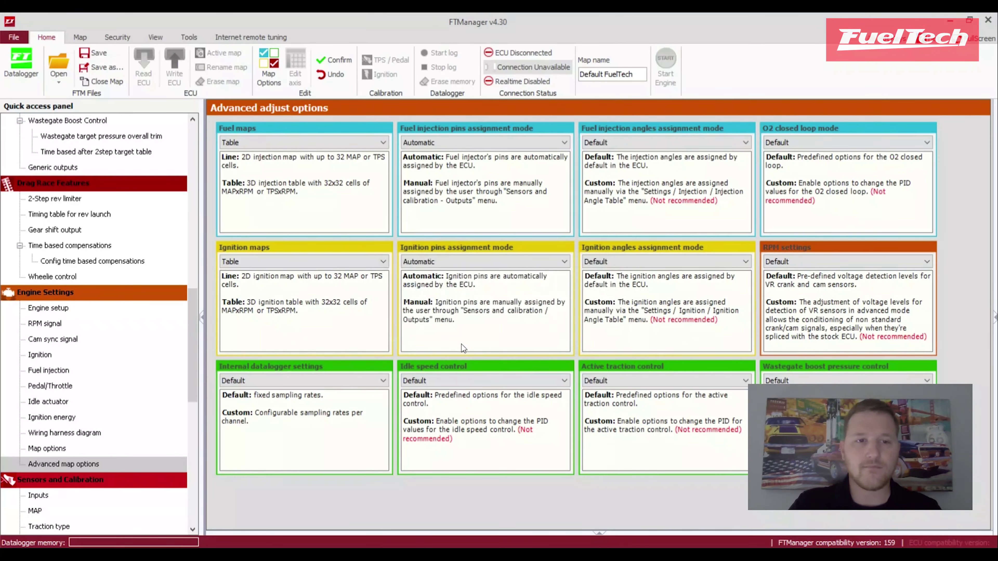
# Step: Examine the primary MAP x RPM fuel table and rotate its 3D graph to inspect the surface
pyautogui.moveTo(192, 334); pyautogui.dragTo(182, 172)
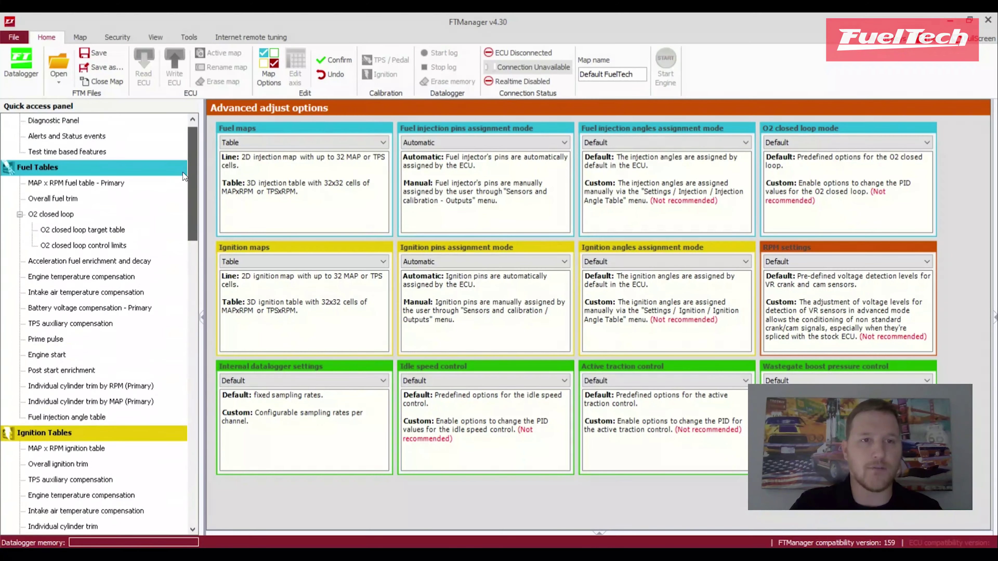
pyautogui.click(118, 202)
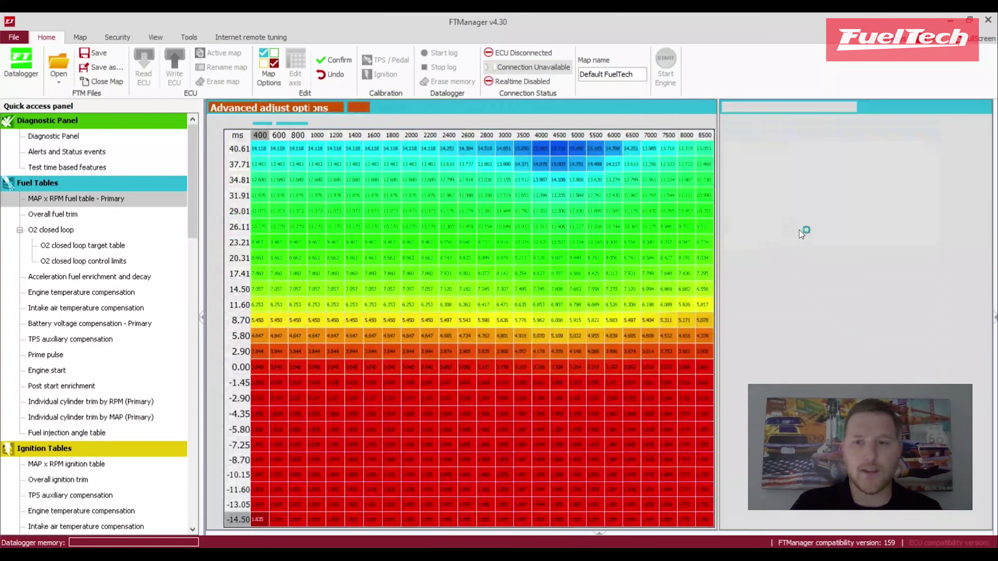
pyautogui.moveTo(849, 303); pyautogui.dragTo(762, 255)
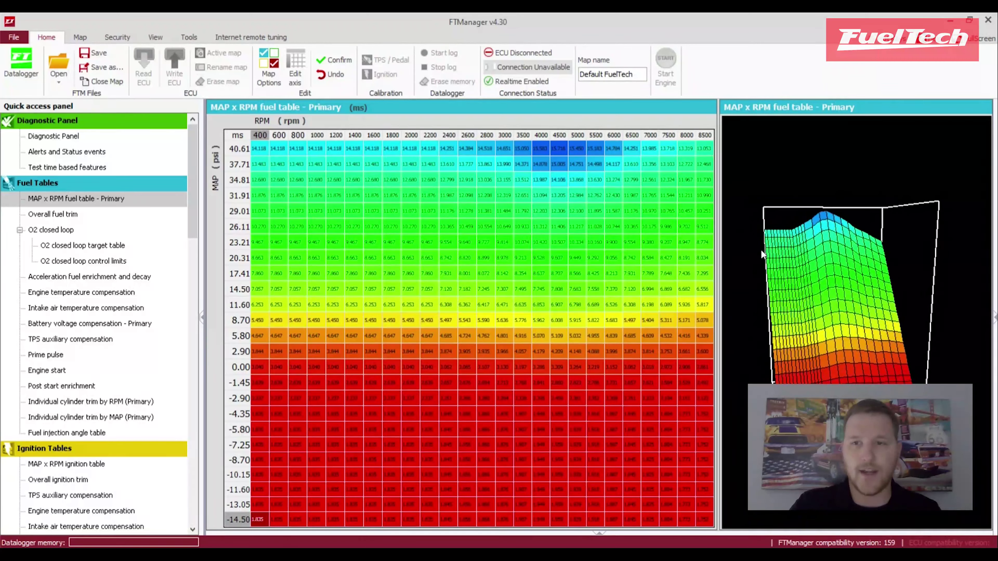
pyautogui.moveTo(777, 300); pyautogui.dragTo(935, 284)
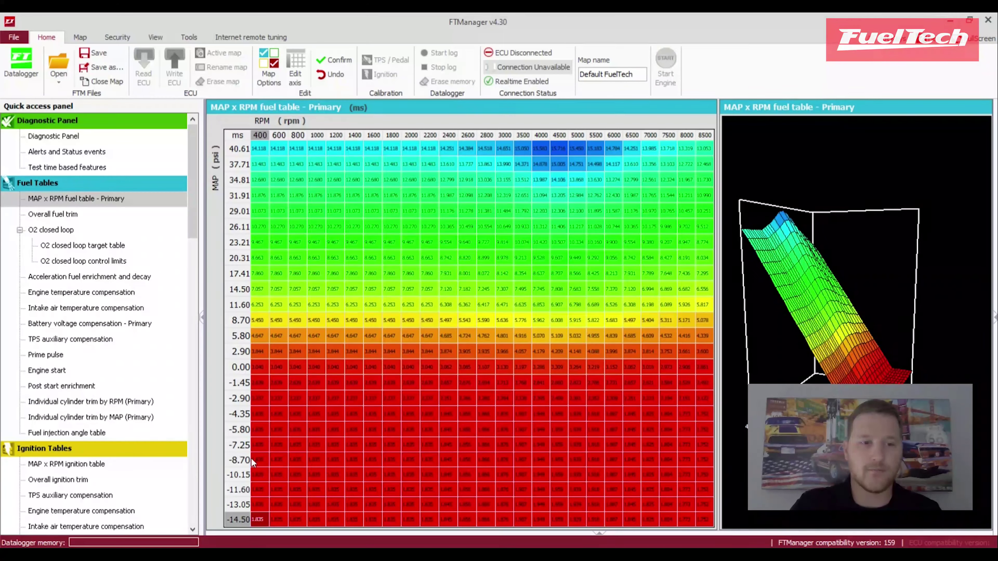
# Step: Examine the MAP x RPM ignition table and rotate its 3D graph to inspect the timing surface
pyautogui.click(113, 465)
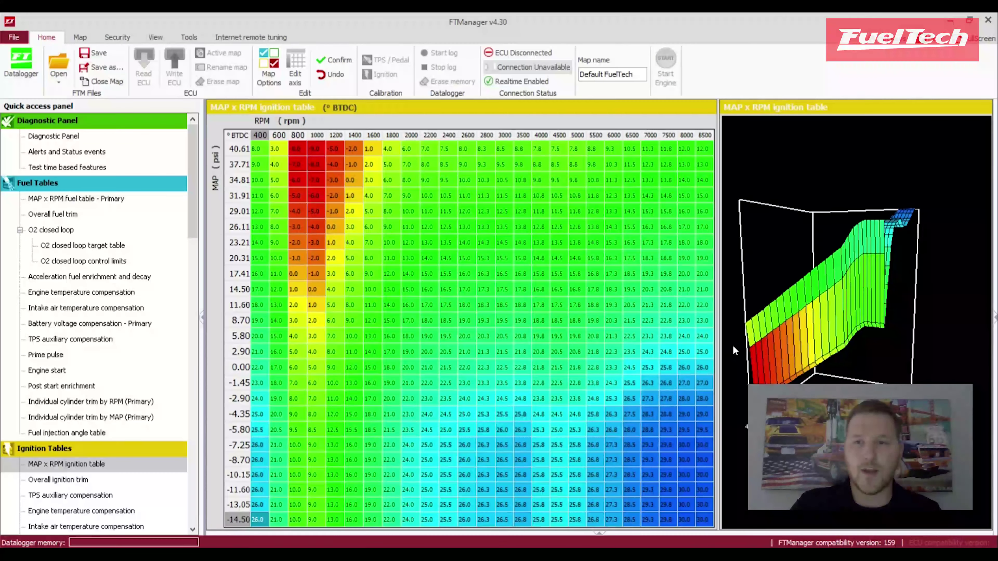
pyautogui.moveTo(756, 342); pyautogui.dragTo(845, 334)
pyautogui.moveTo(843, 291); pyautogui.dragTo(808, 319)
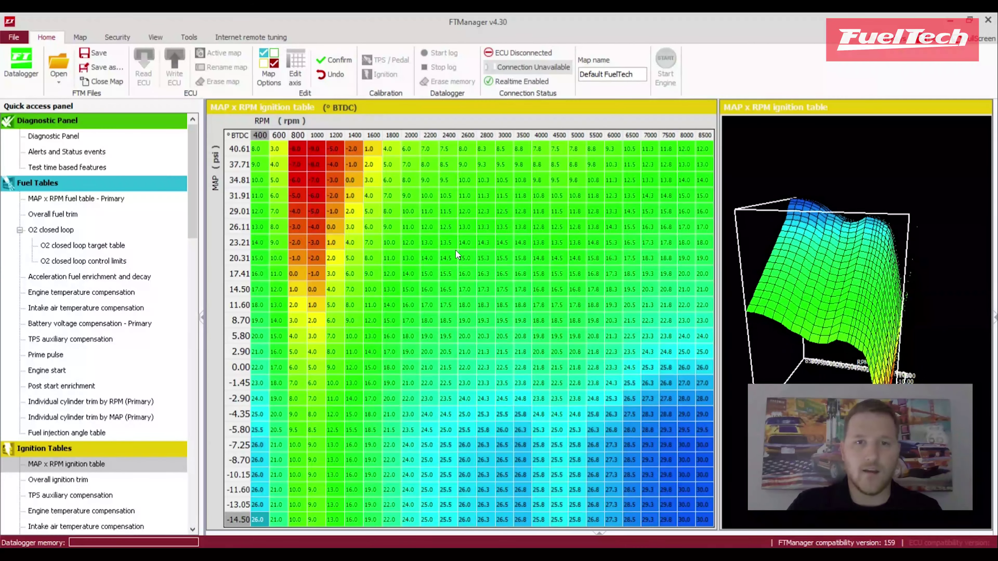